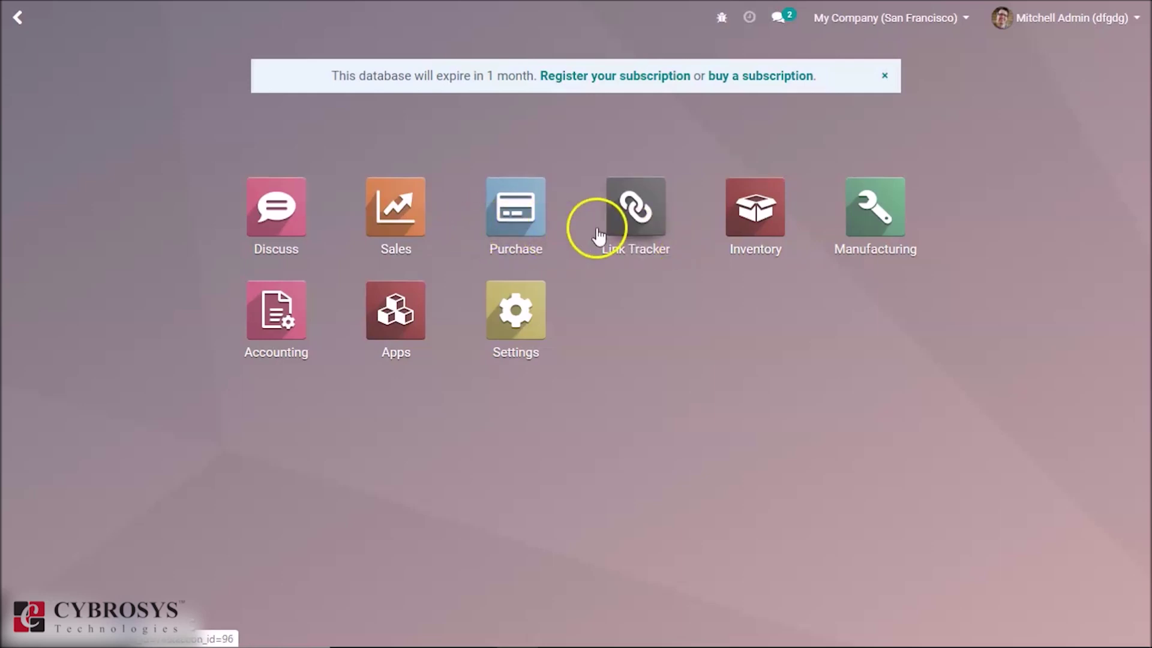
# Step: Open Accounting's Customers > Invoices list and start a new draft invoice
pyautogui.click(284, 313)
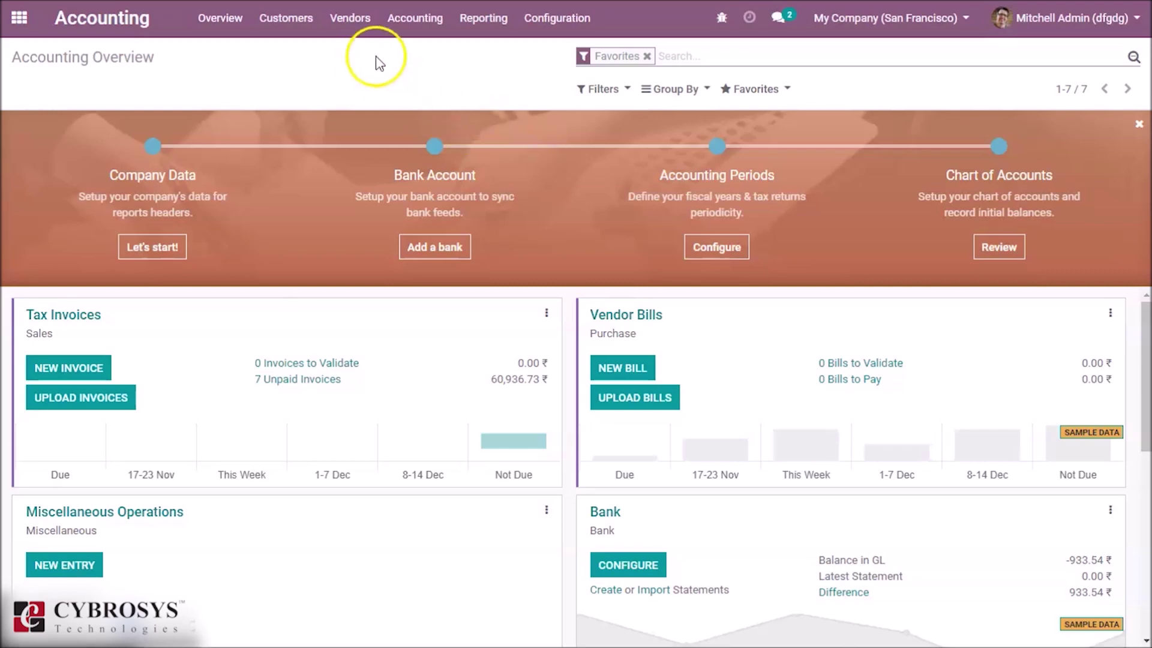
pyautogui.click(283, 20)
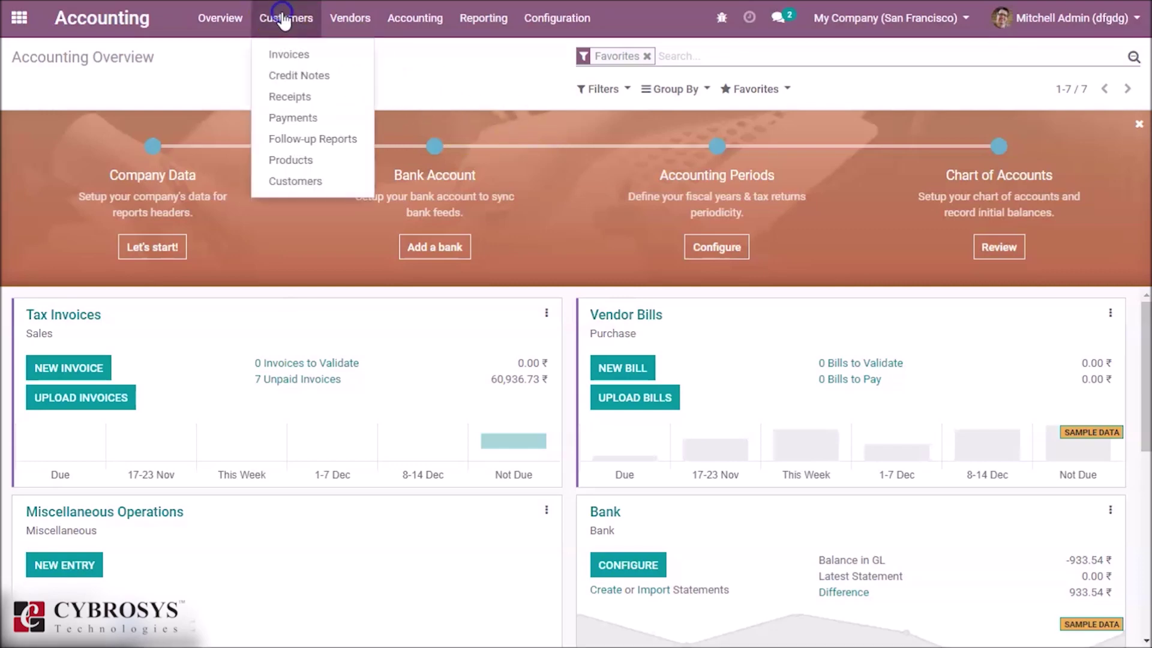
pyautogui.click(291, 66)
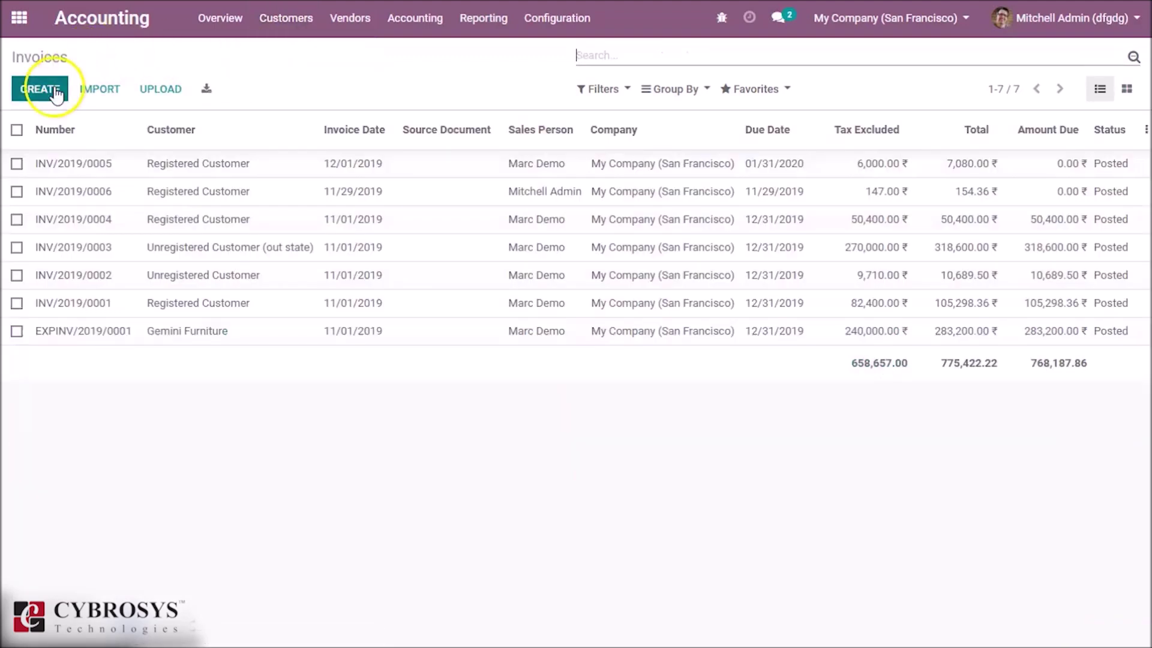
pyautogui.click(56, 91)
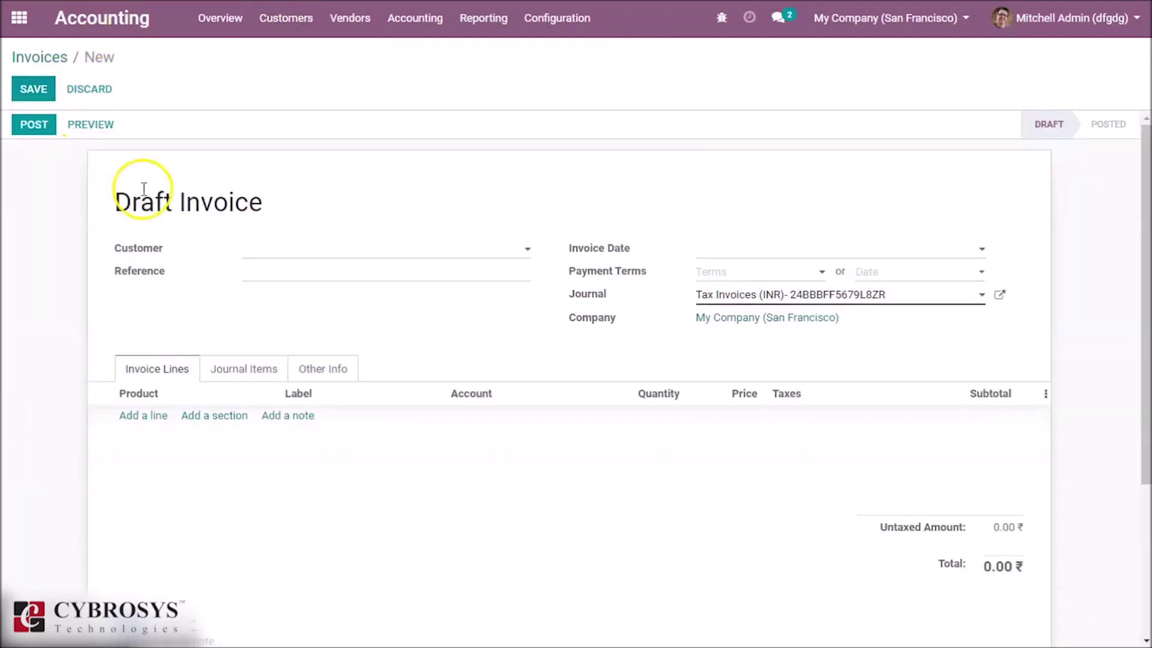
# Step: Bill Registered Customer for one [DESK0005] Customizable Desk at 750.00 and post invoice INV/2019/0007
pyautogui.click(326, 257)
pyautogui.click(336, 271)
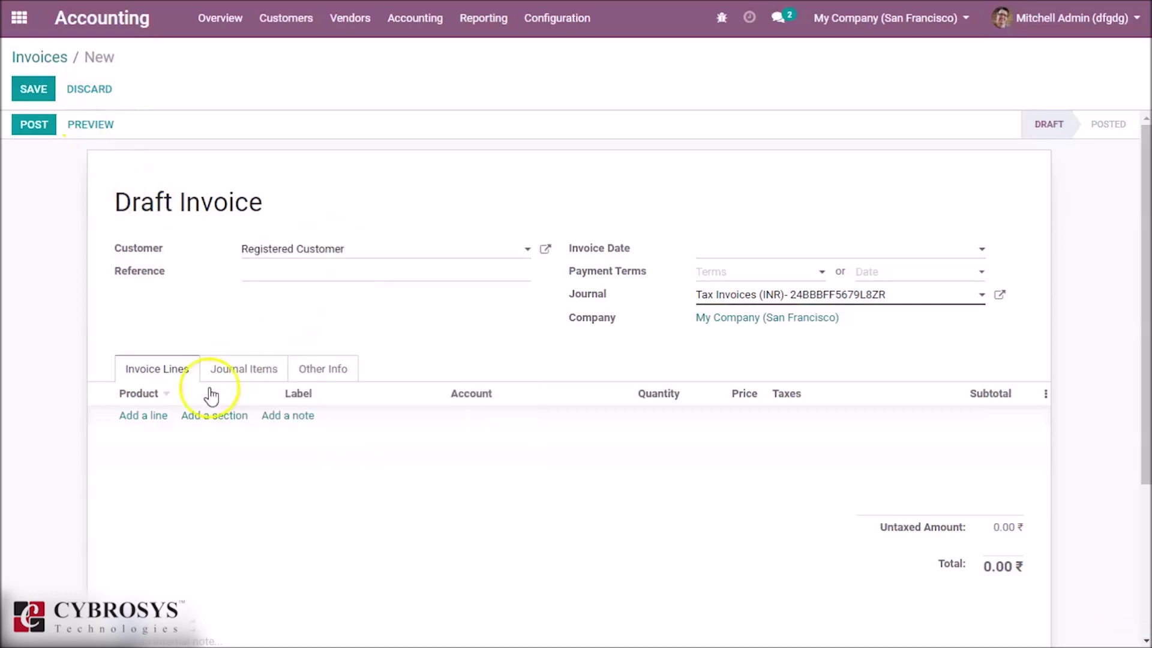
pyautogui.click(131, 417)
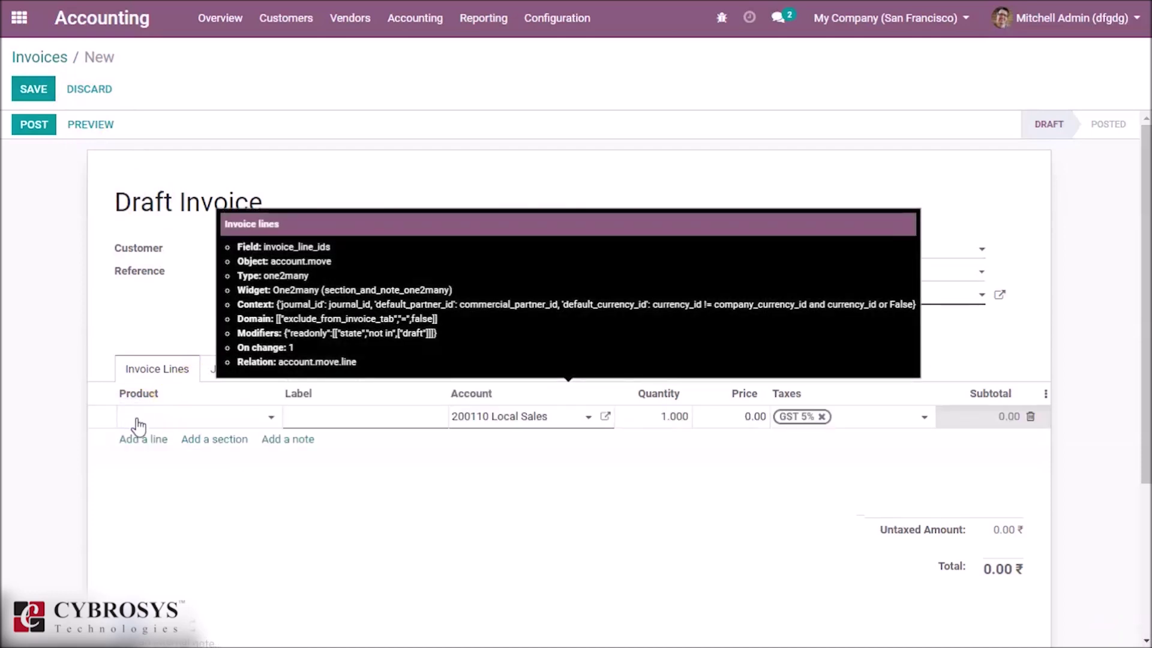
pyautogui.click(136, 419)
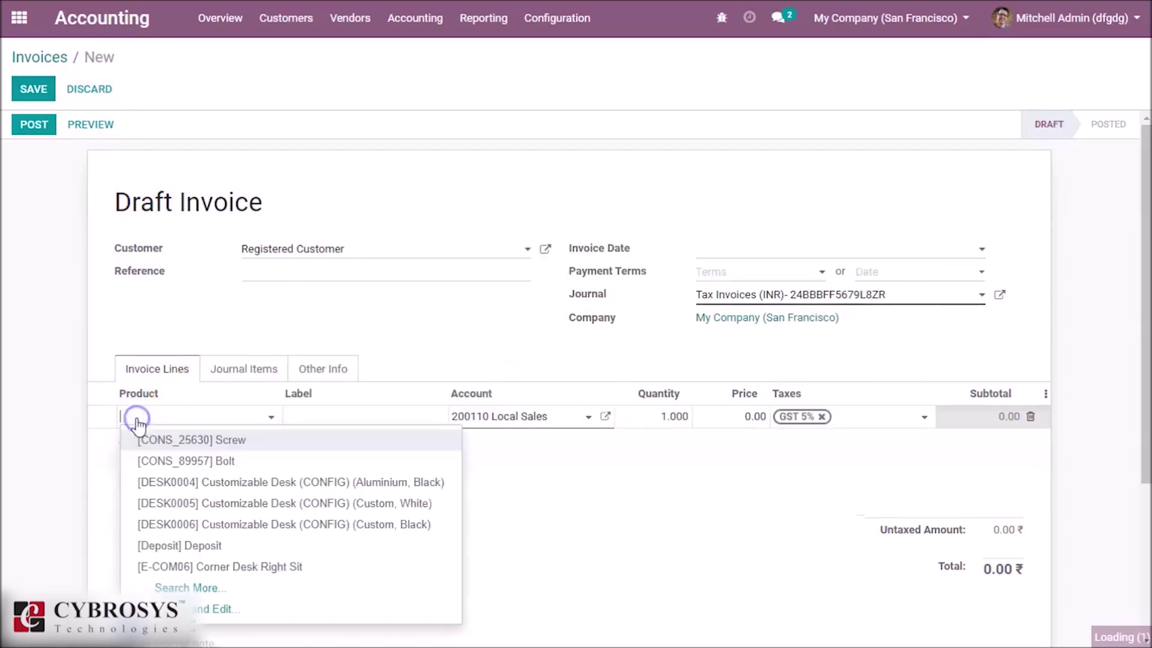
pyautogui.click(269, 502)
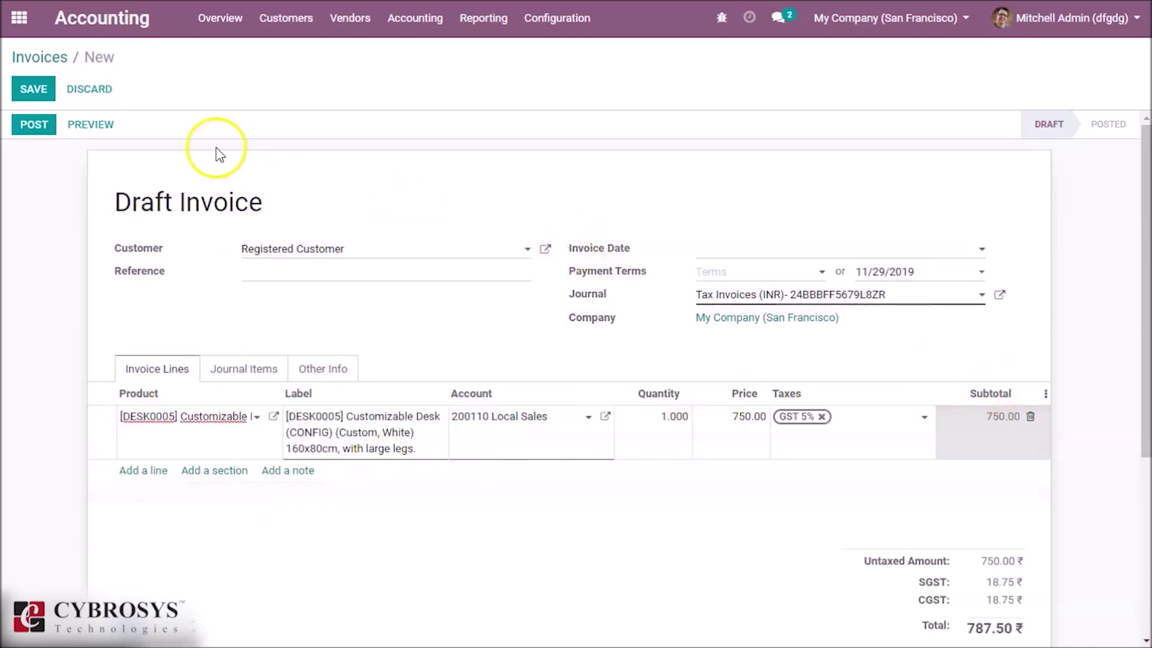
pyautogui.click(34, 126)
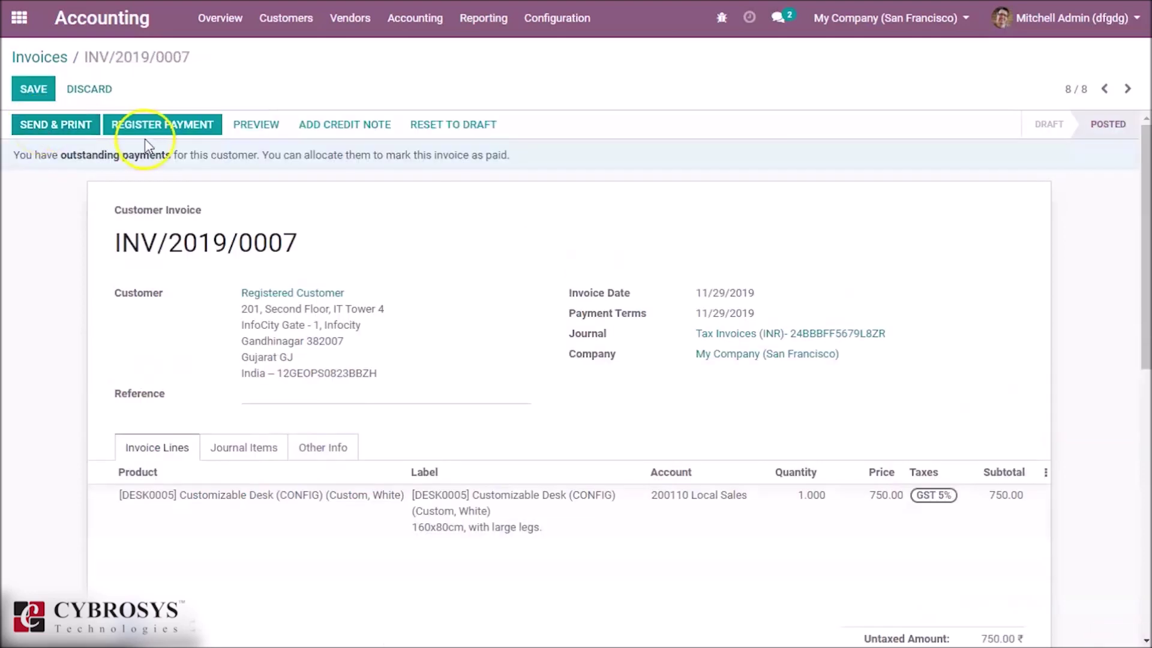
# Step: Register a 787.50 Bank (INR) payment against INV/2019/0007
pyautogui.click(184, 127)
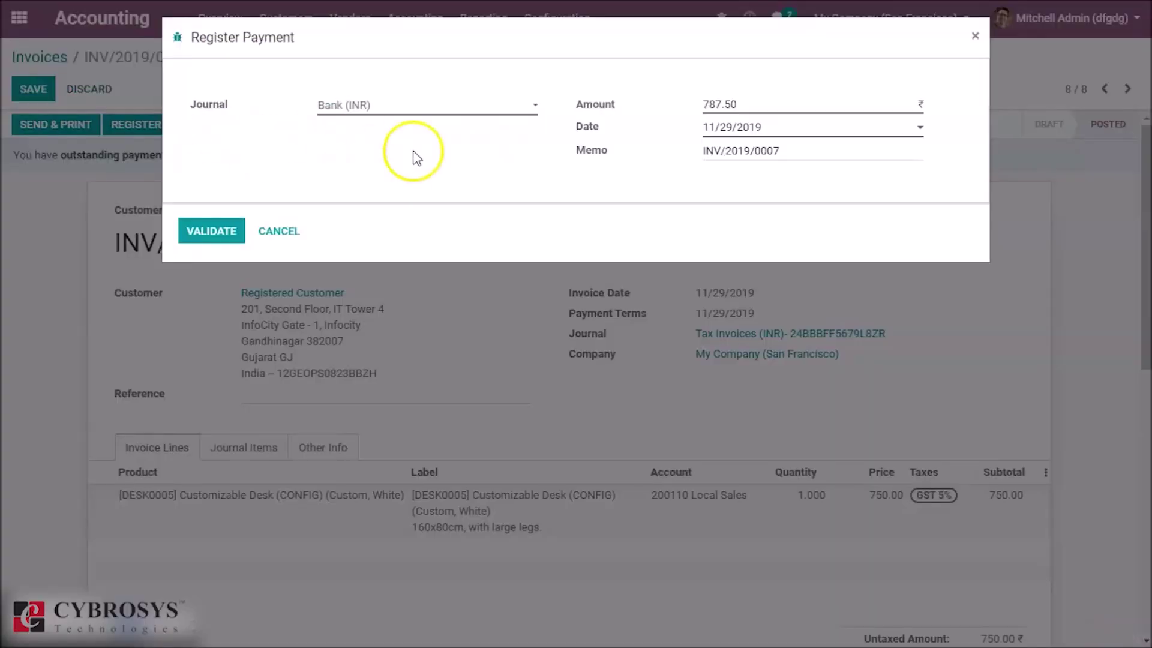
pyautogui.click(208, 233)
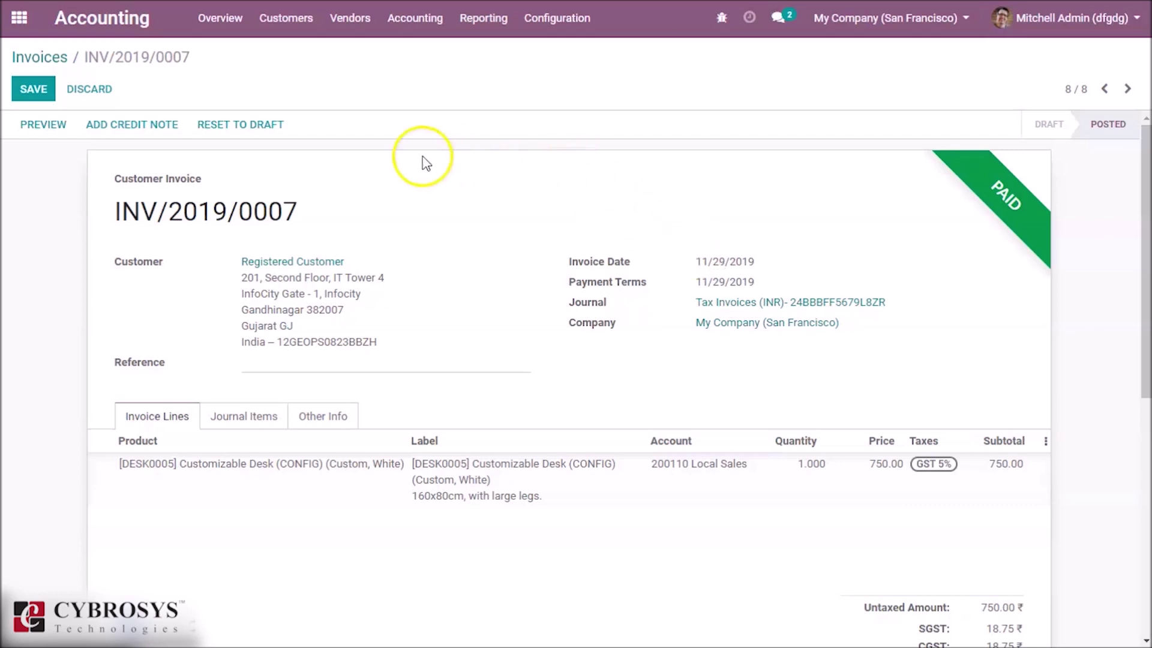
# Step: Reverse the invoice with a 'damage' credit note in the Exchange Difference (INR) journal and post it
pyautogui.click(145, 126)
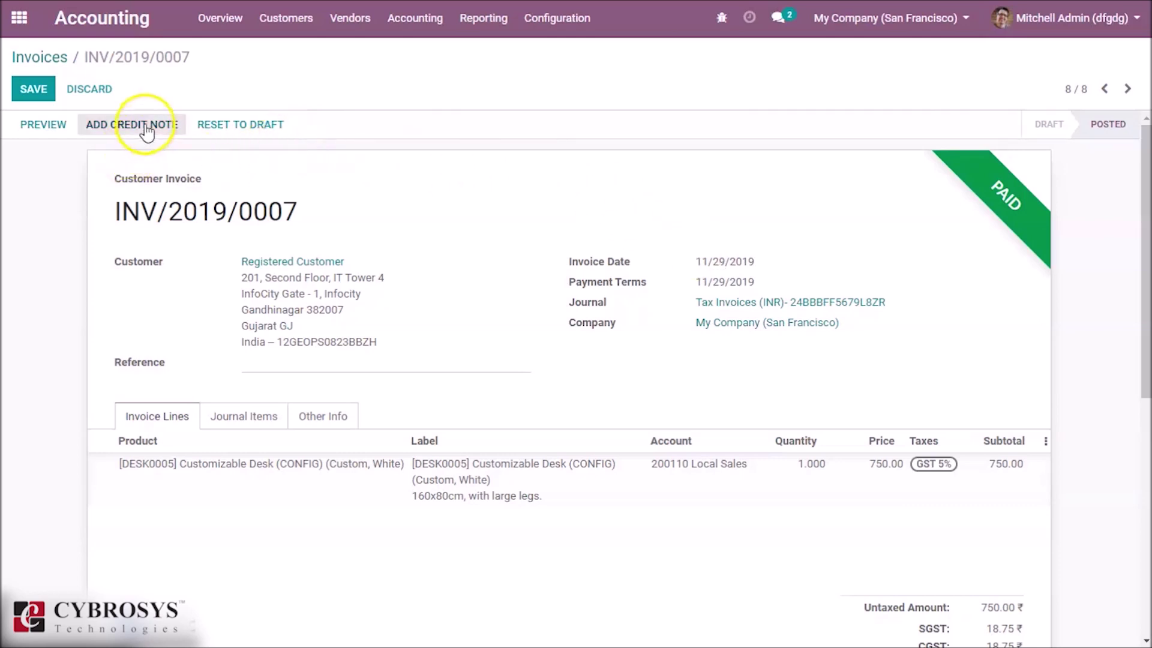
pyautogui.click(337, 160)
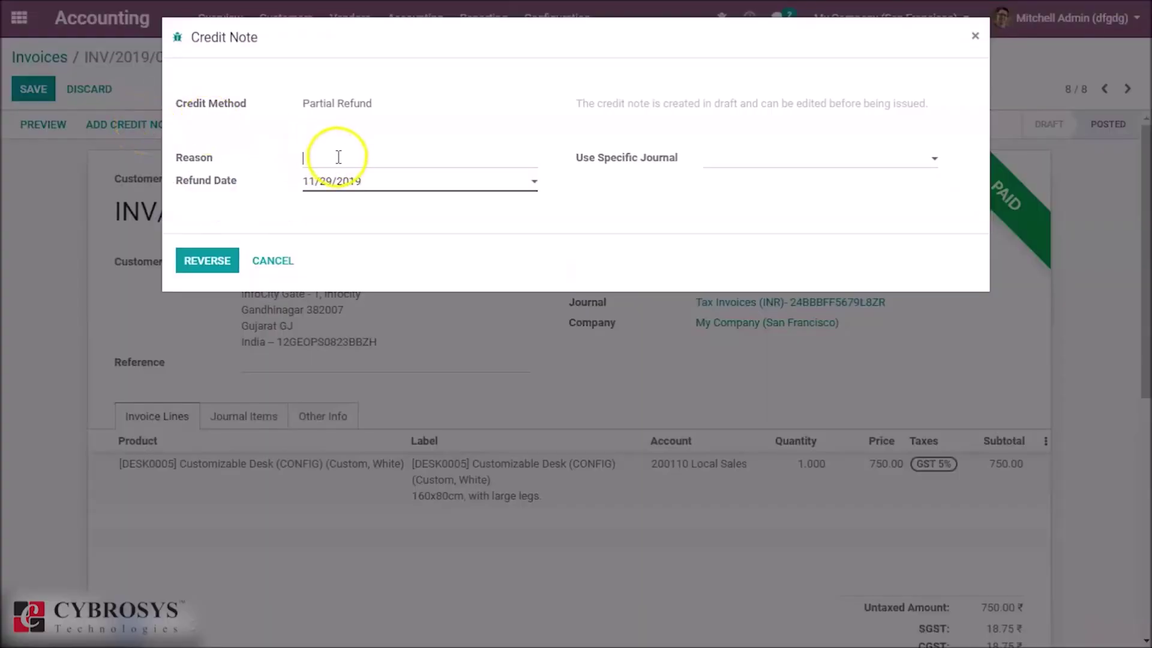
pyautogui.write('damage')
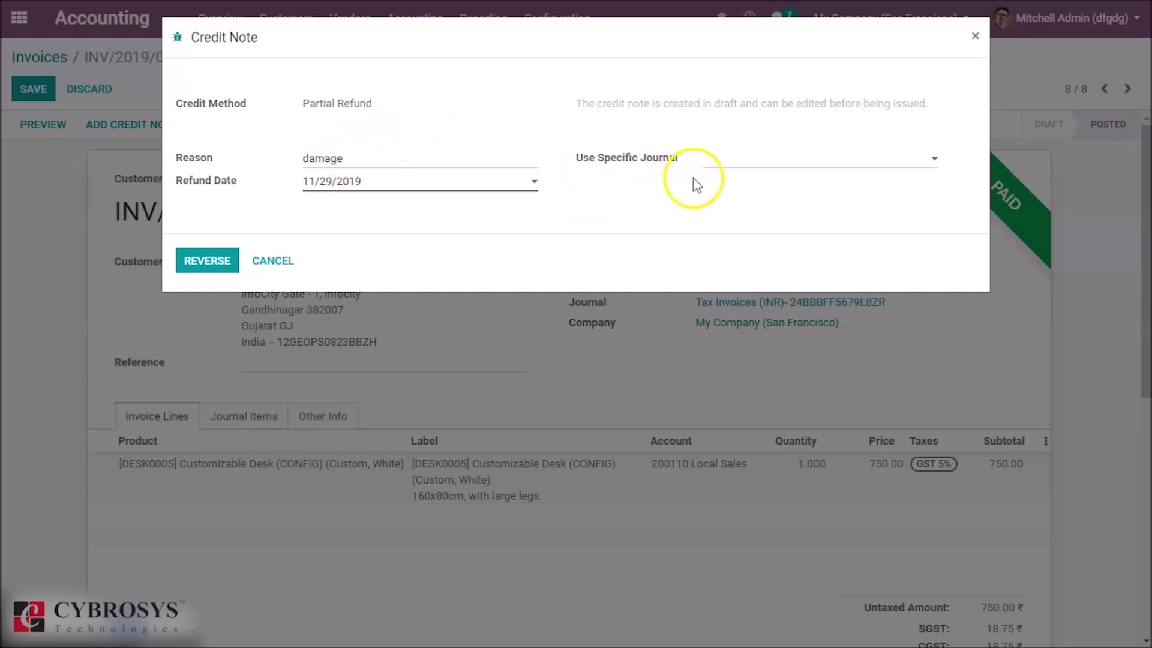
pyautogui.click(777, 159)
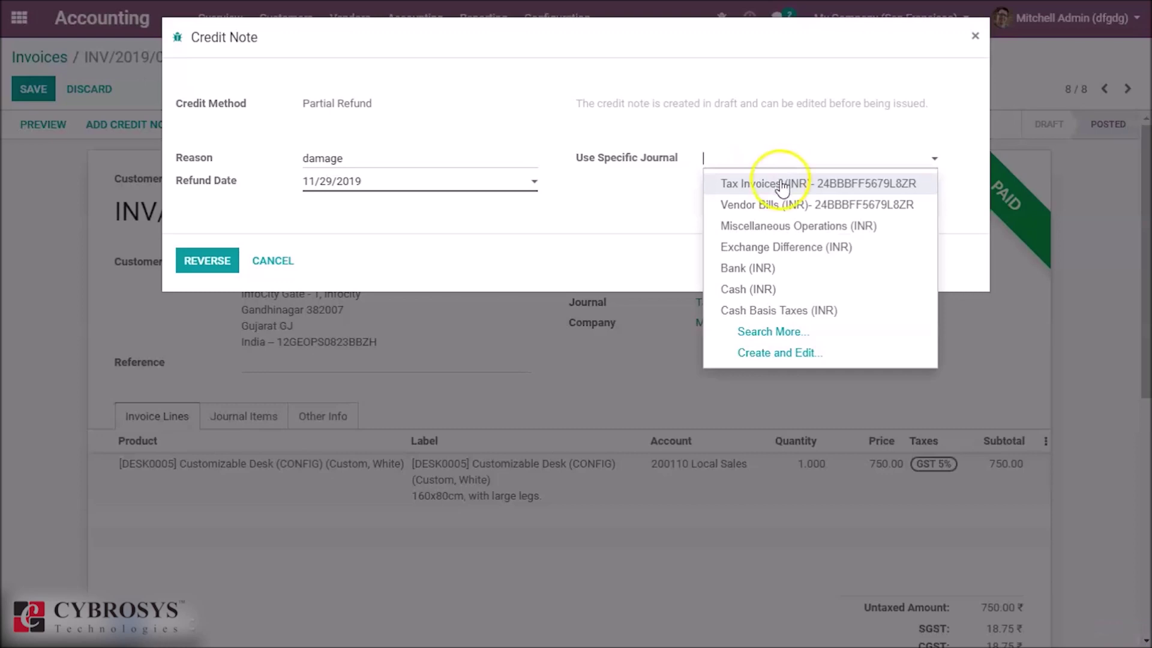
pyautogui.click(765, 251)
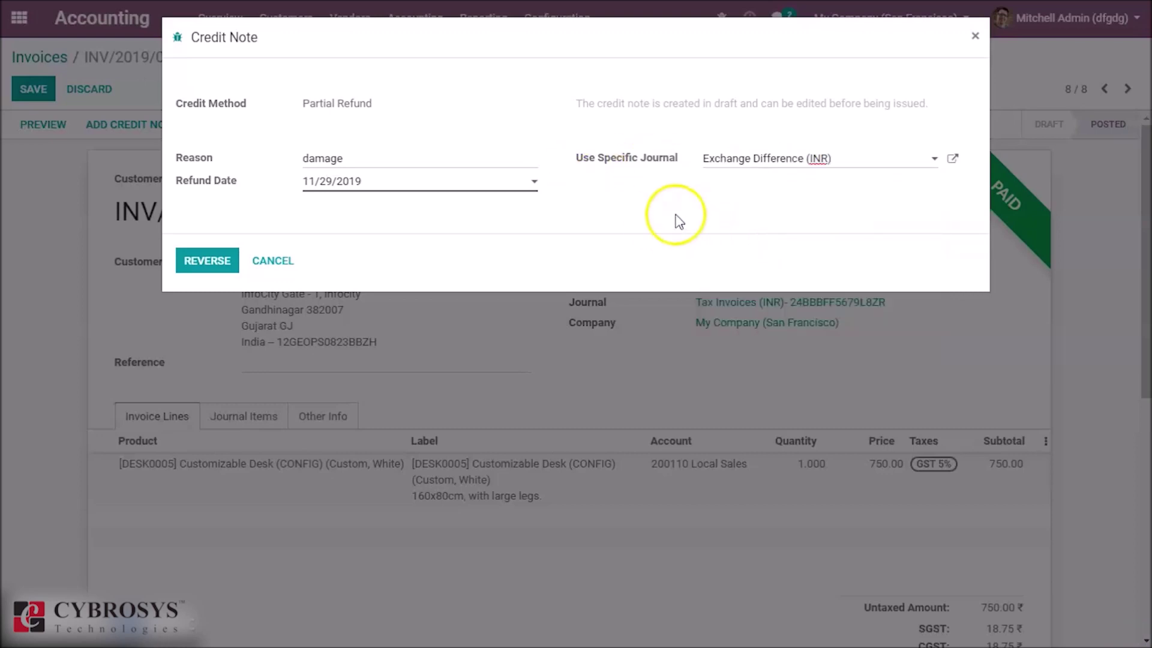
pyautogui.click(202, 261)
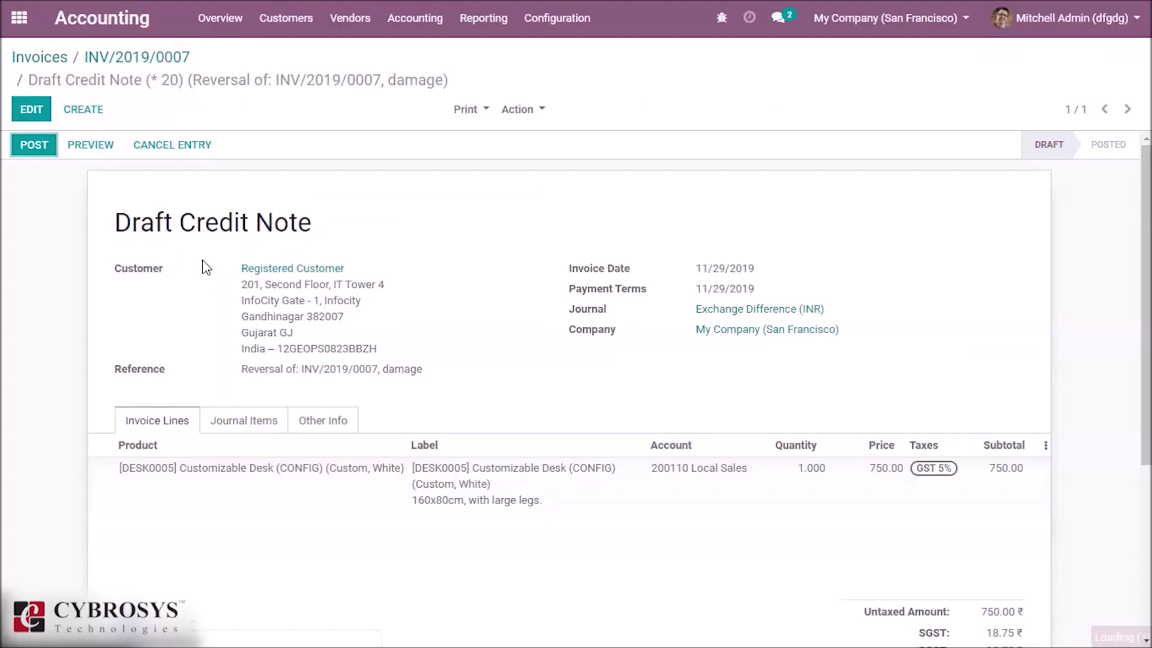
pyautogui.click(36, 147)
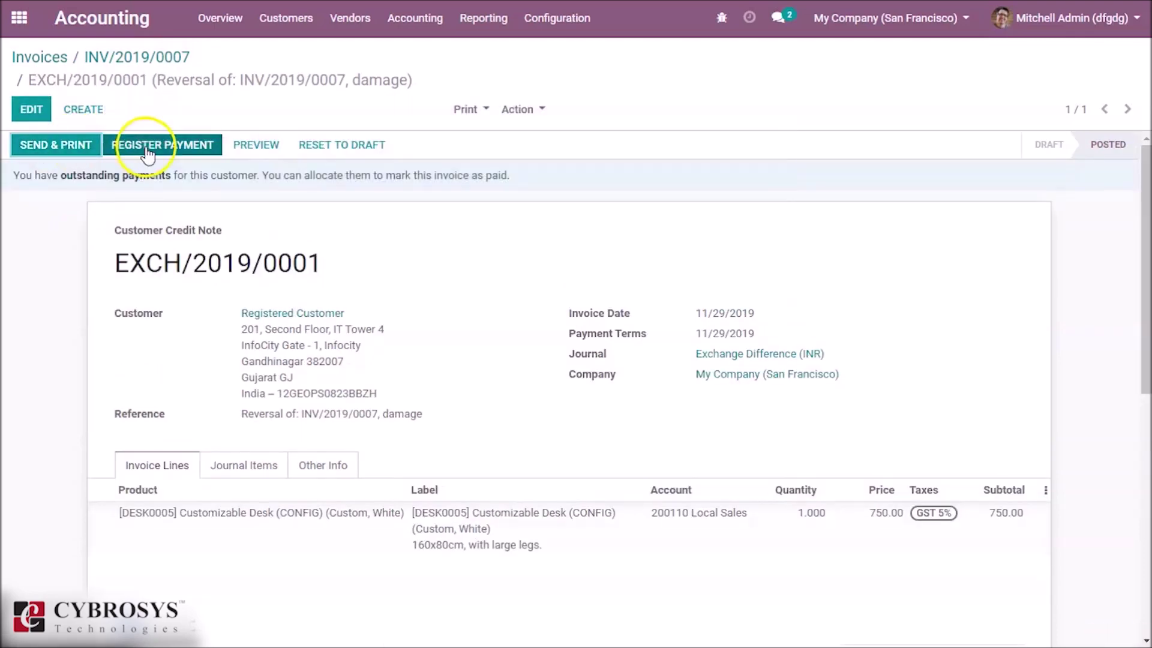
# Step: Register the 787.50 refund payment so credit note EXCH/2019/0001 is paid
pyautogui.click(148, 149)
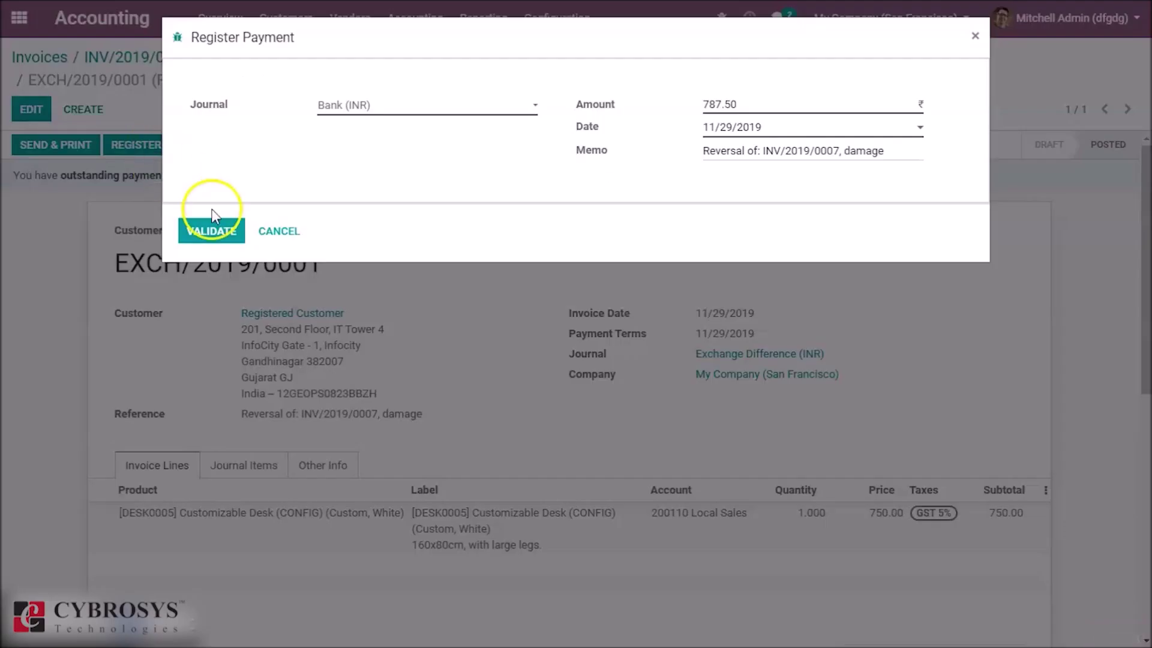
pyautogui.click(201, 234)
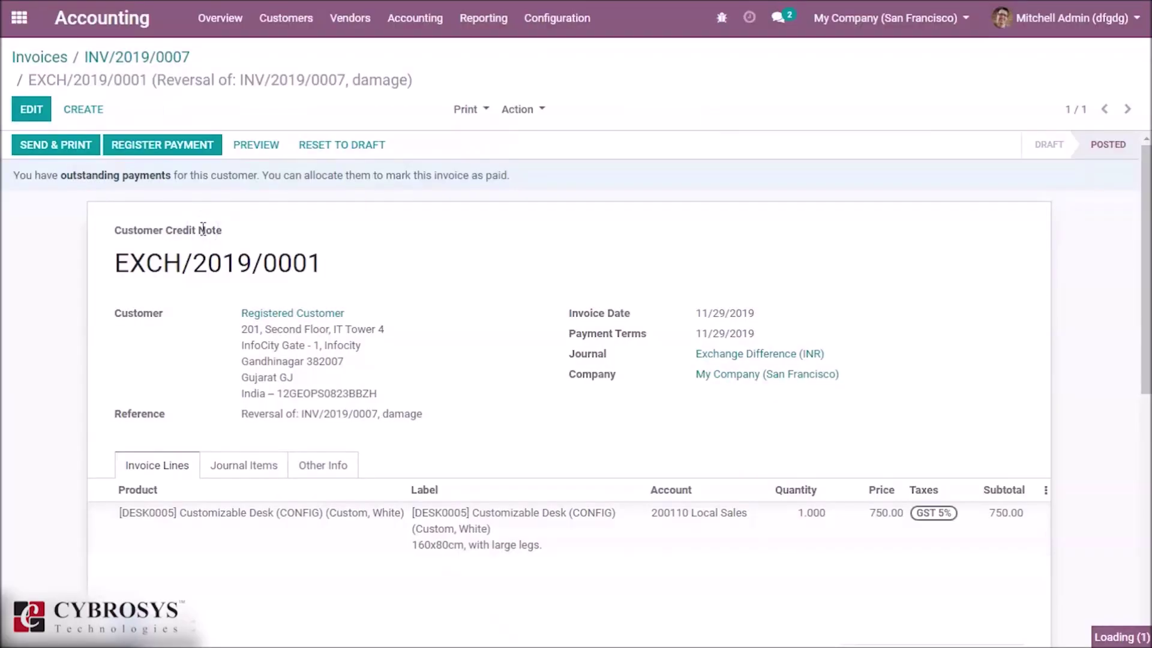
pyautogui.click(418, 19)
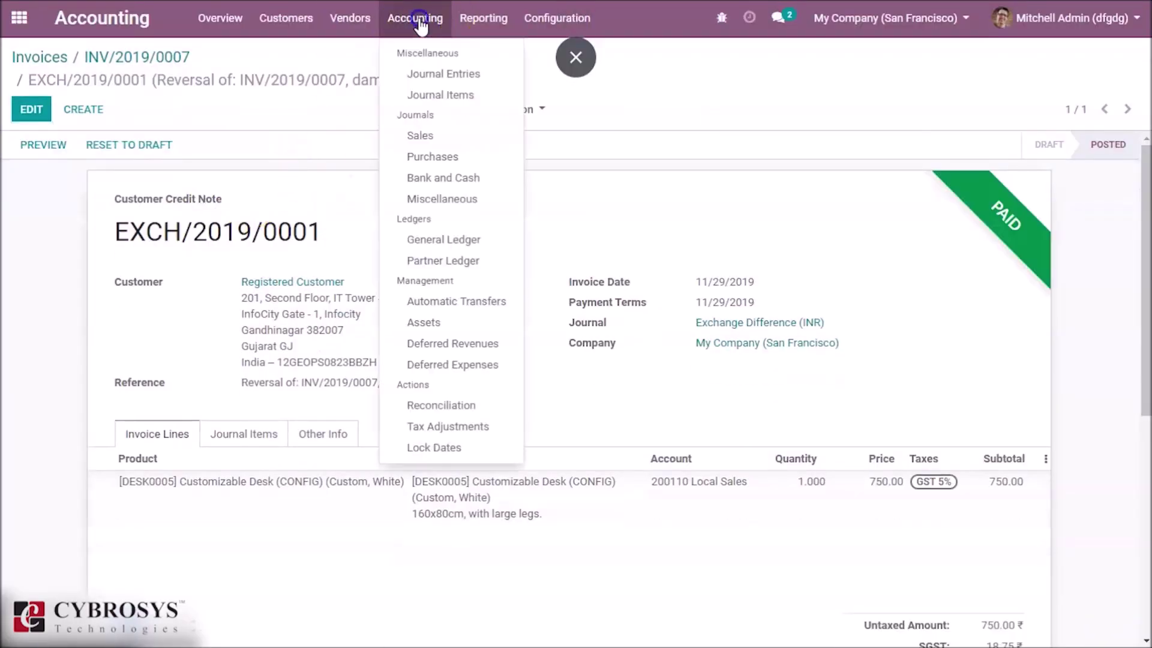
# Step: Open Journal Items, inspect the EXCH SGST Sale 2.5% line, then return to the list
pyautogui.click(427, 95)
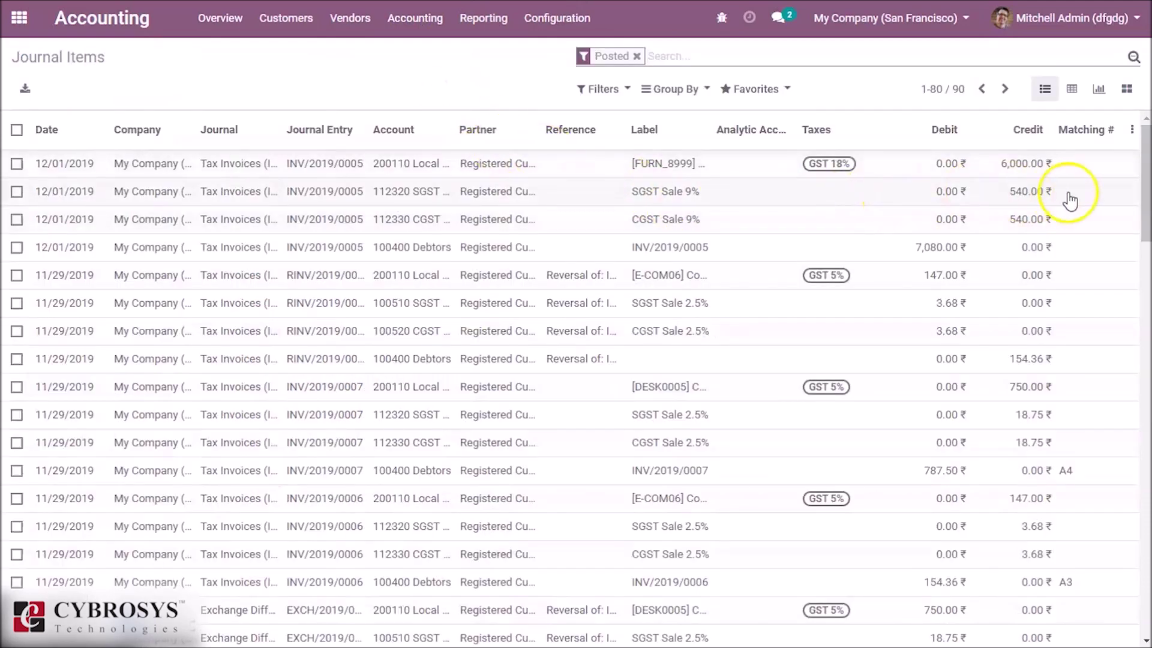
pyautogui.scroll(-5, 1113, 174)
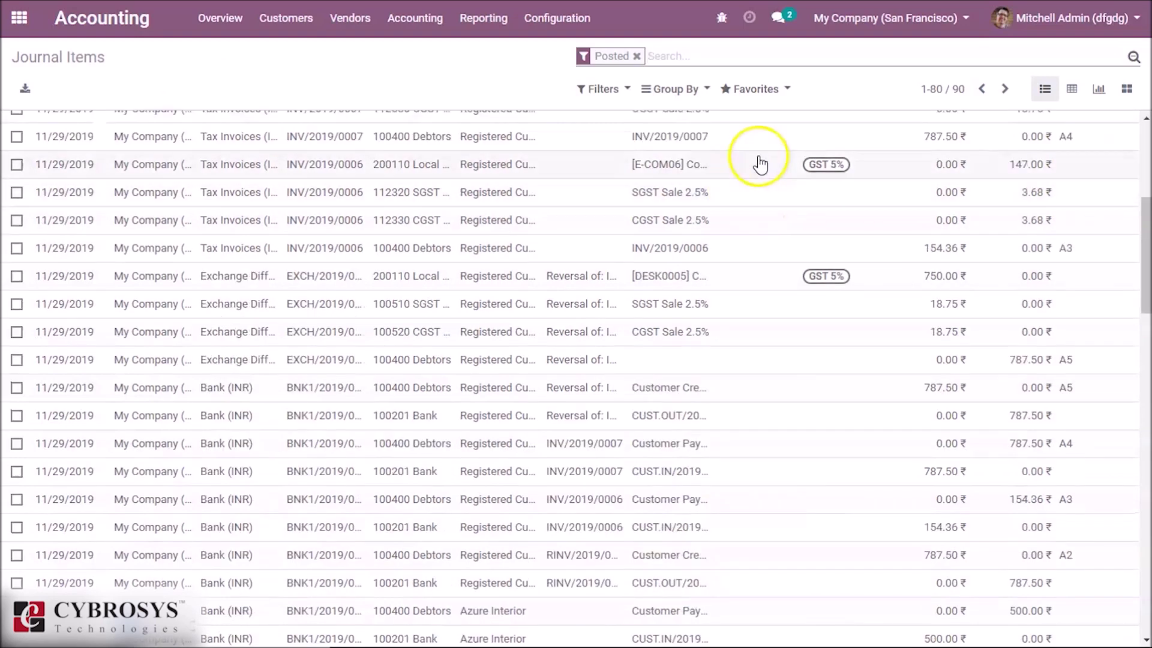
pyautogui.click(549, 303)
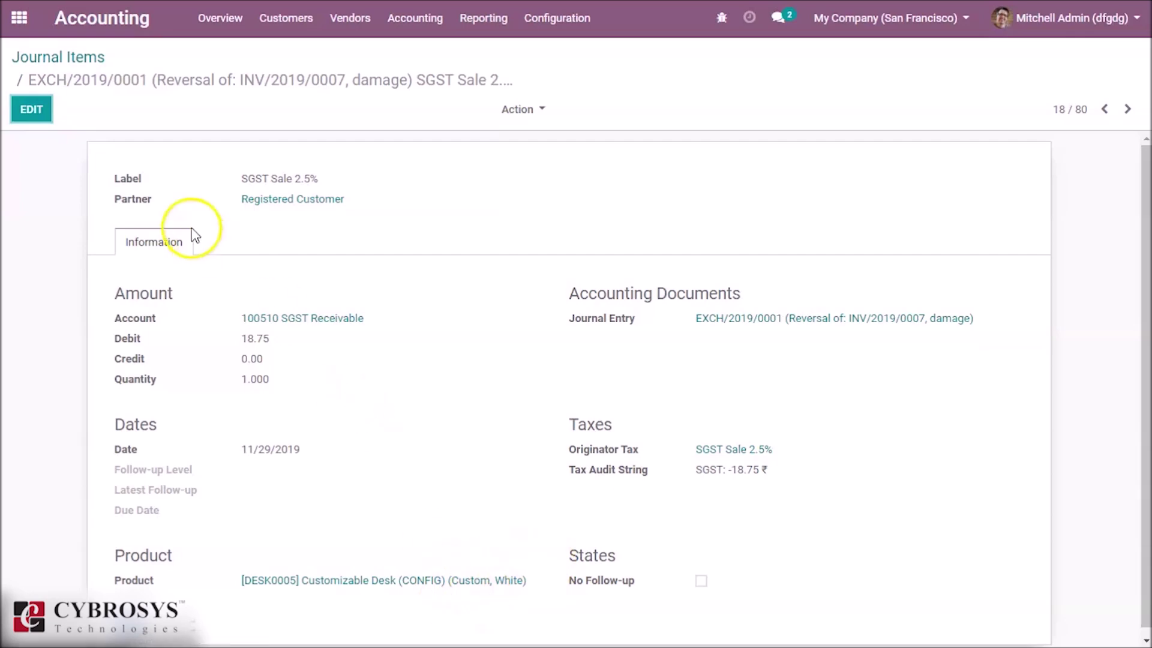
pyautogui.click(93, 61)
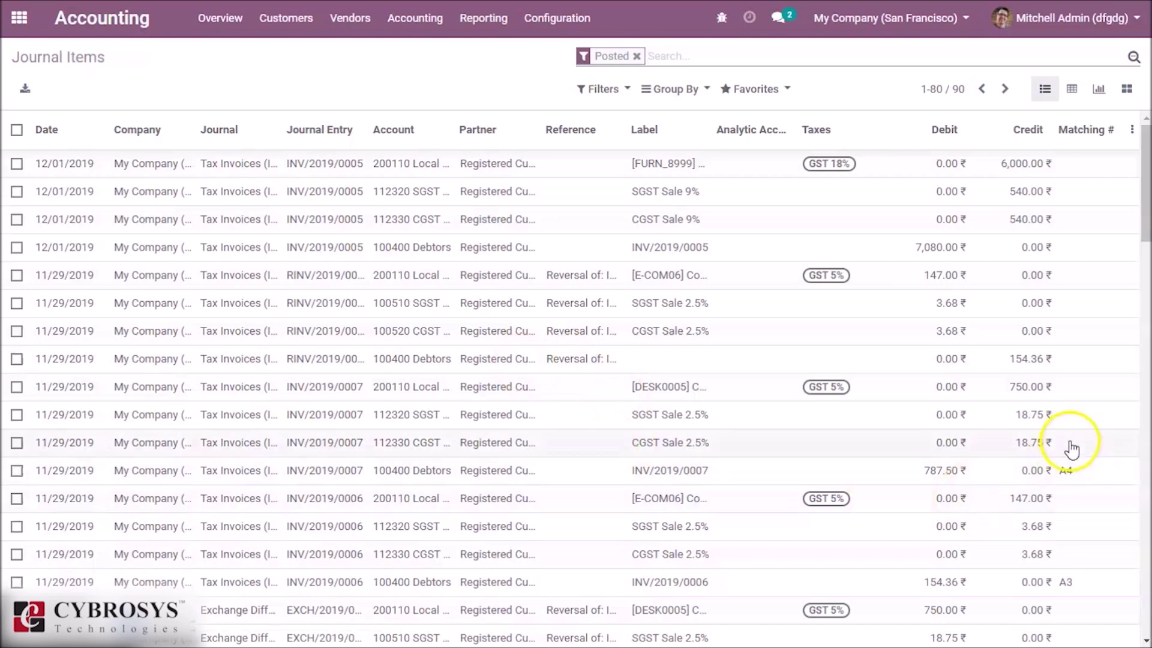
pyautogui.moveTo(1145, 228); pyautogui.dragTo(1147, 257)
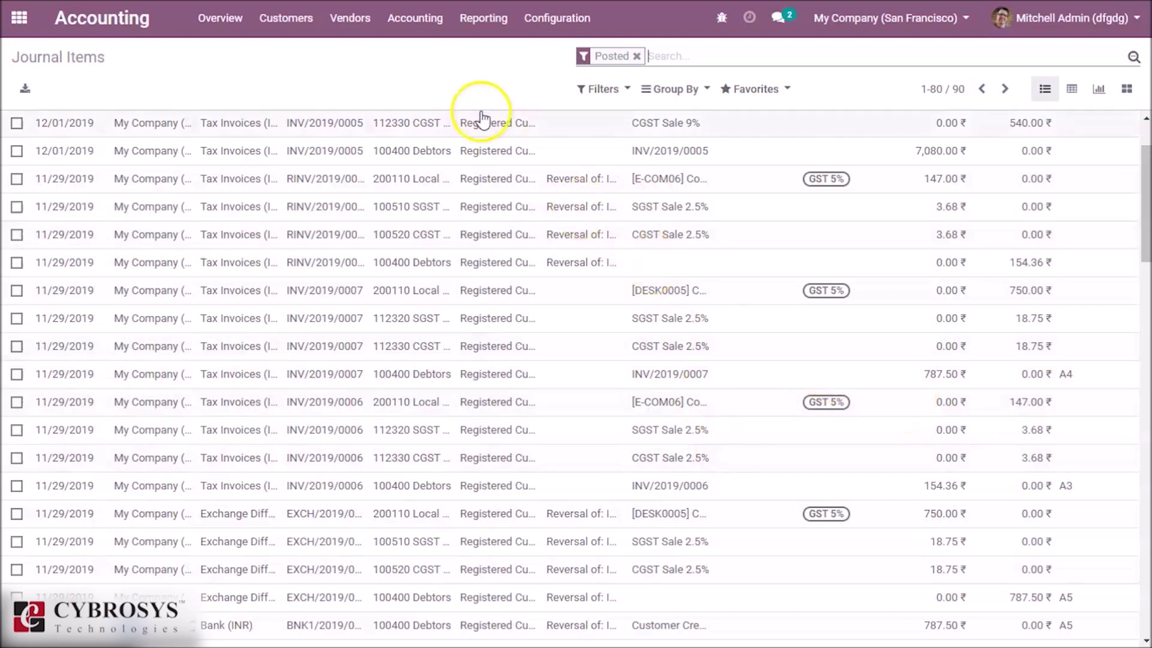
# Step: Start a new customer credit note for Registered Customer
pyautogui.click(259, 24)
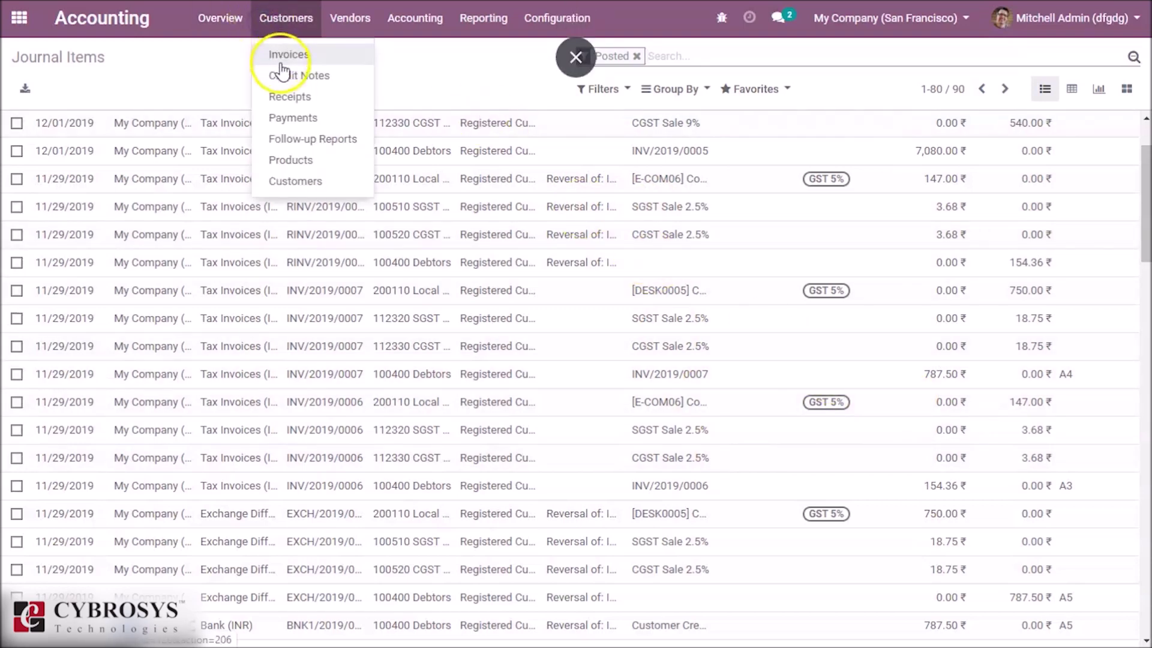
pyautogui.click(283, 85)
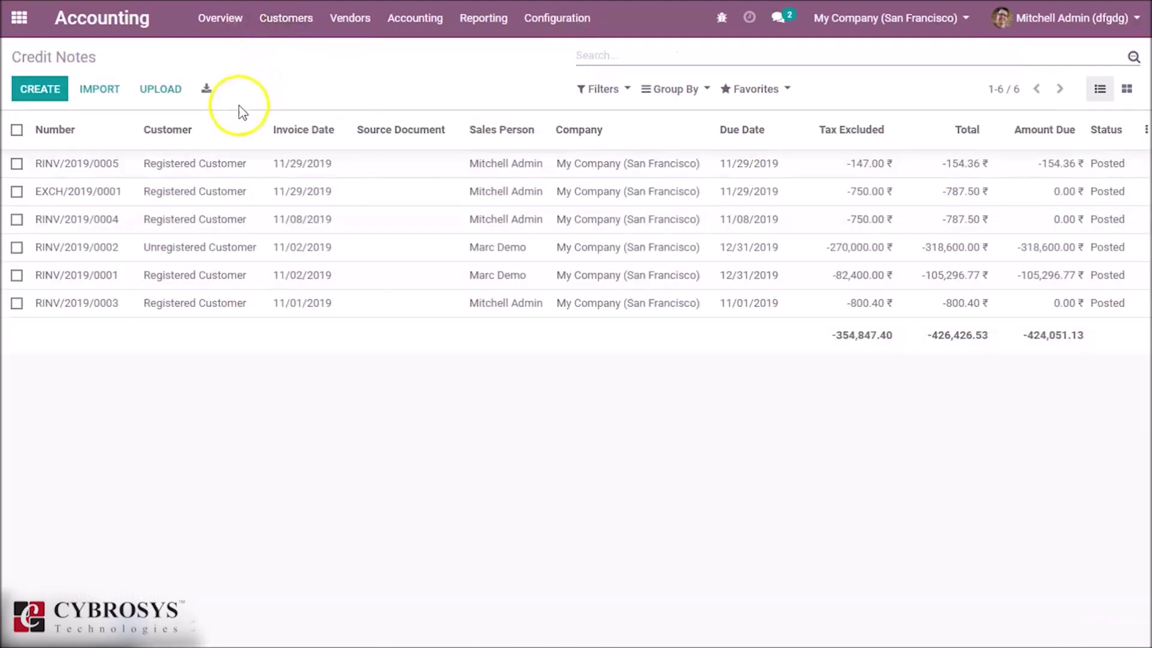
pyautogui.click(49, 89)
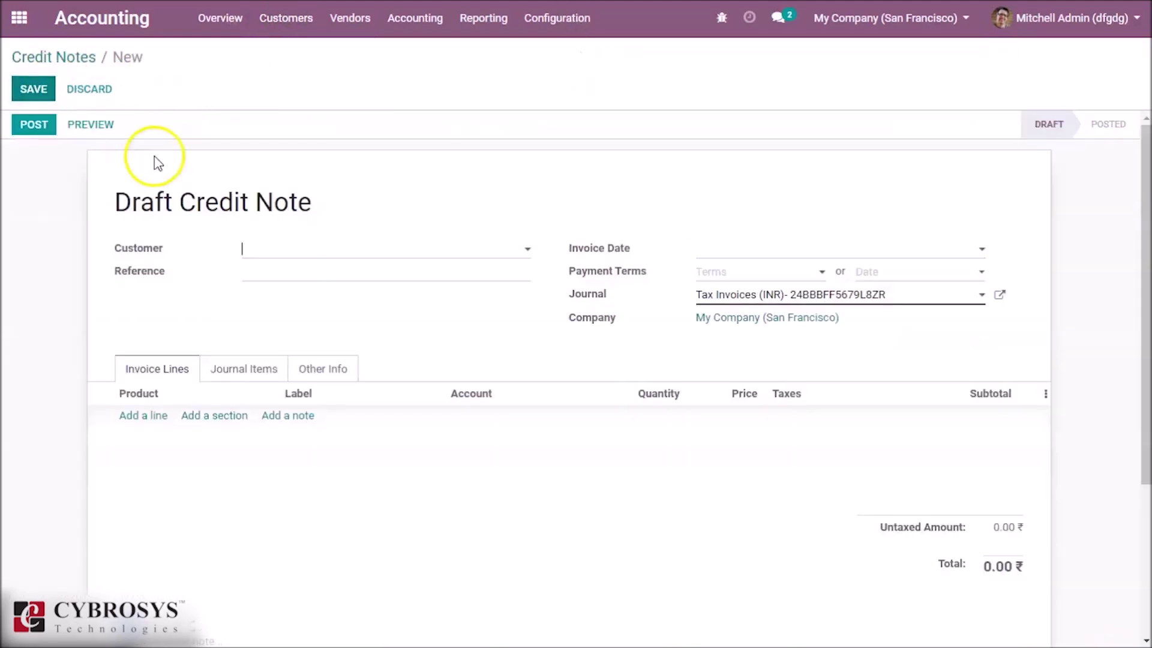
pyautogui.click(316, 250)
pyautogui.click(326, 277)
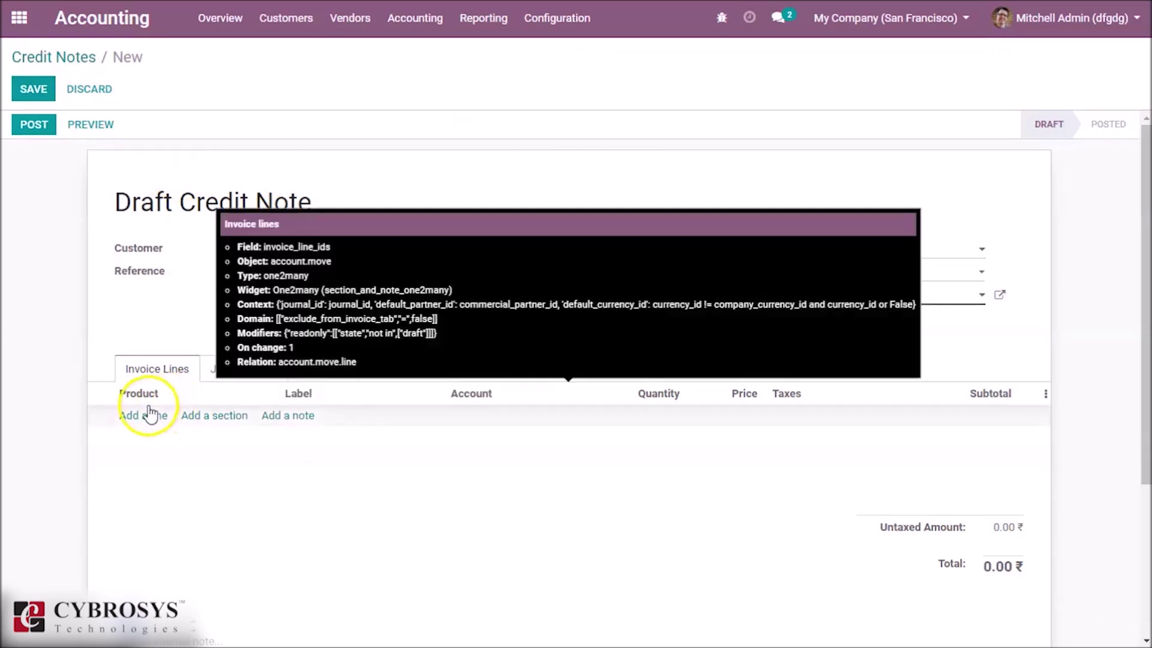
# Step: Add a [CONS_25630] Screw line, date it 11/29/2019, and post RINV/2019/0006
pyautogui.click(151, 416)
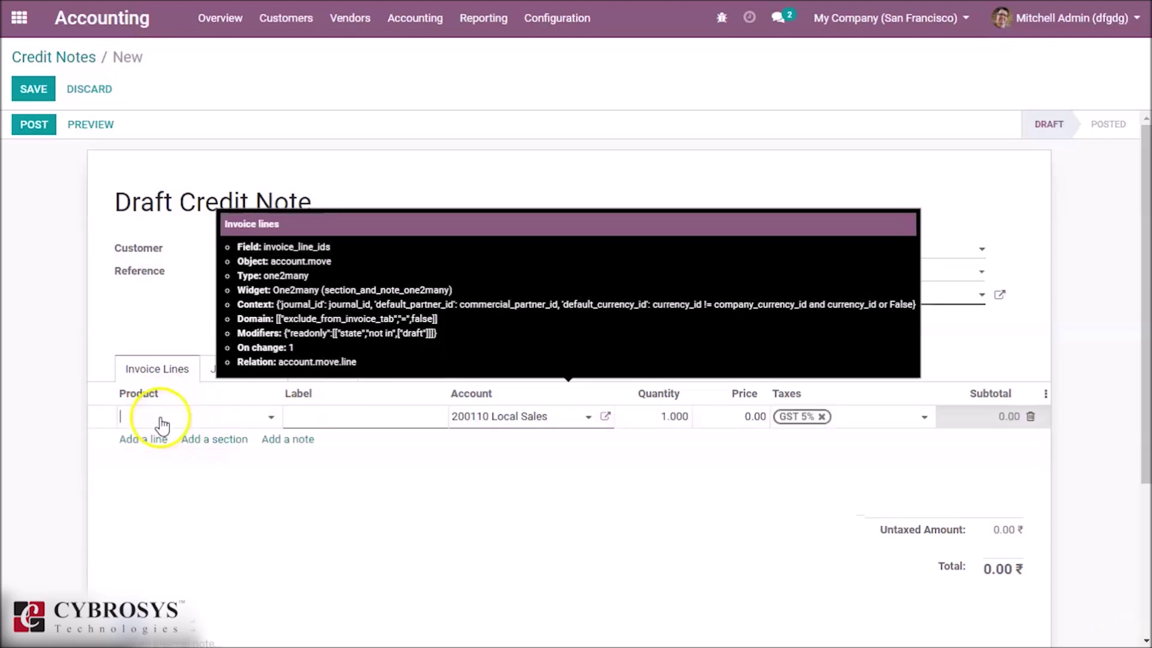
pyautogui.click(171, 418)
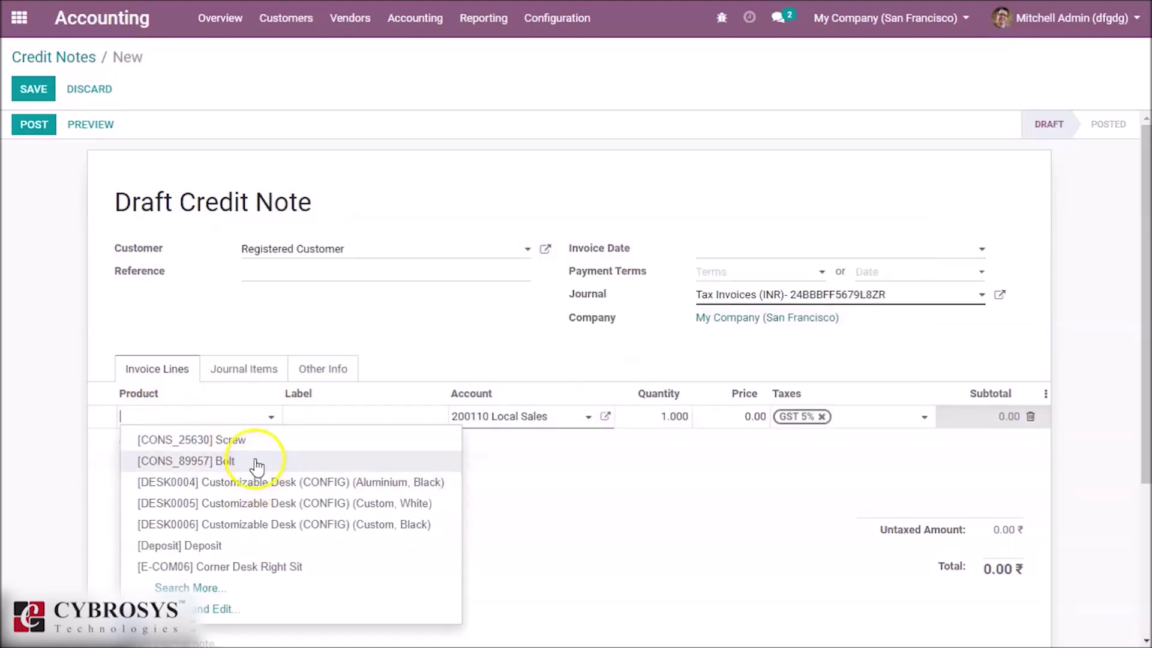
pyautogui.click(258, 441)
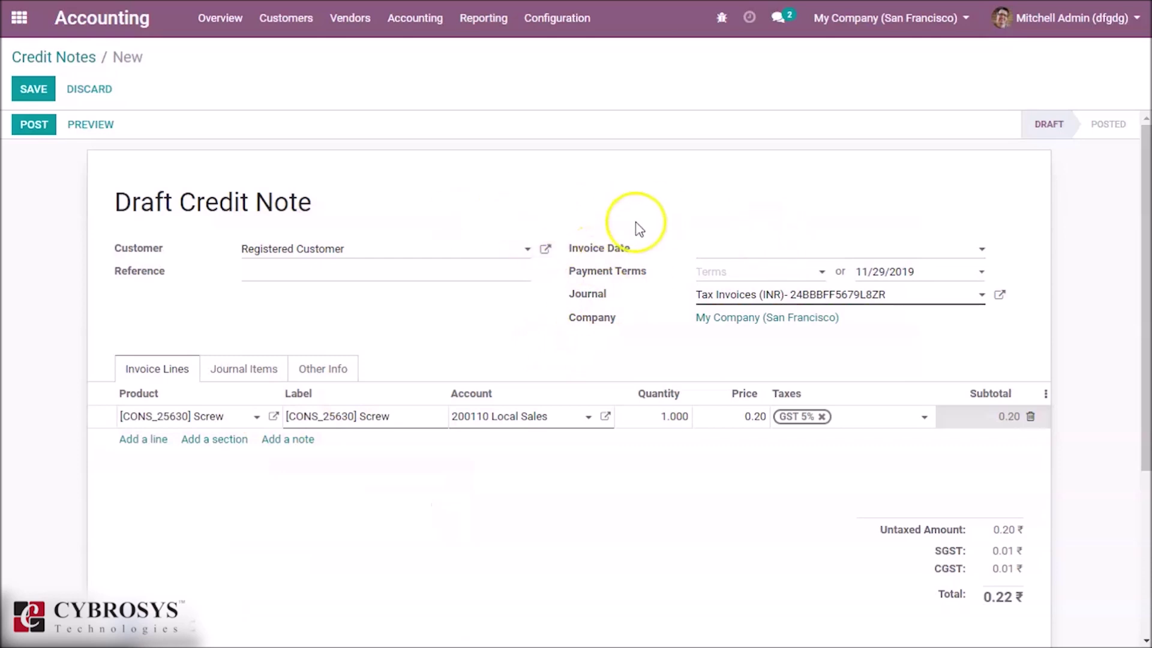
pyautogui.click(719, 249)
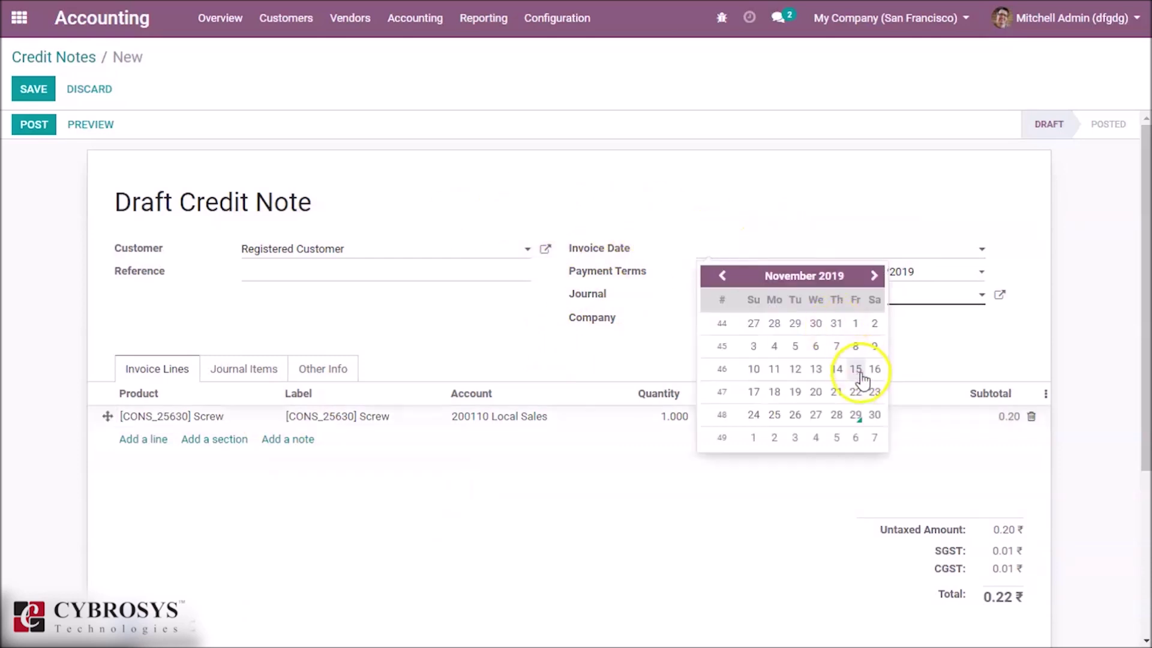
pyautogui.click(856, 414)
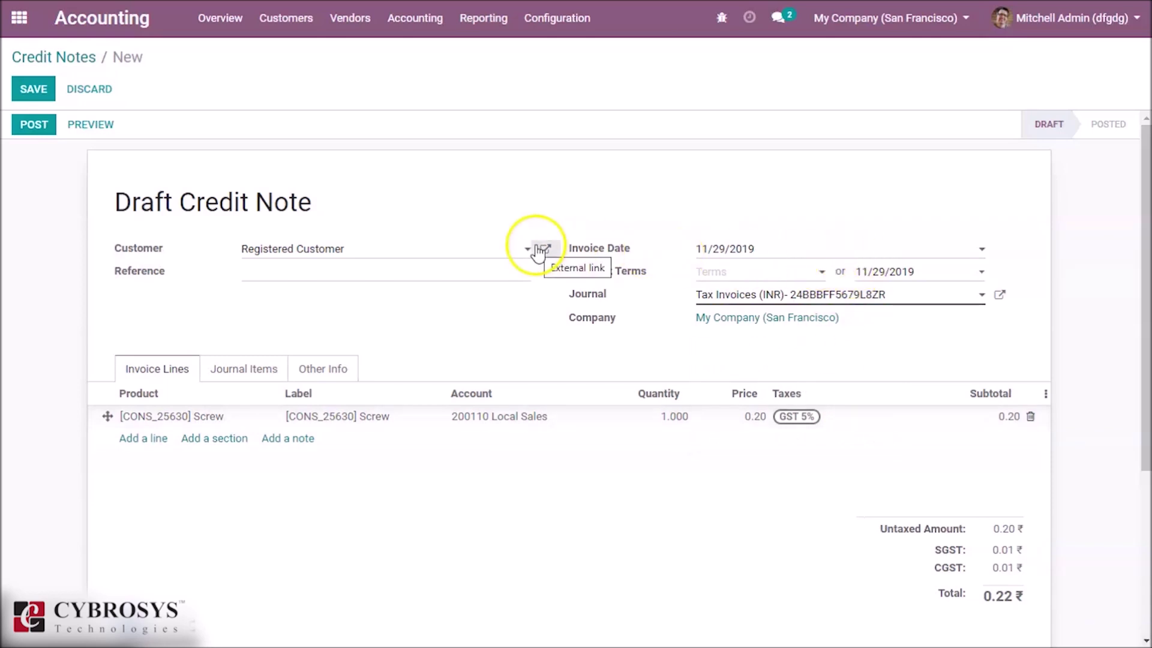
pyautogui.click(34, 125)
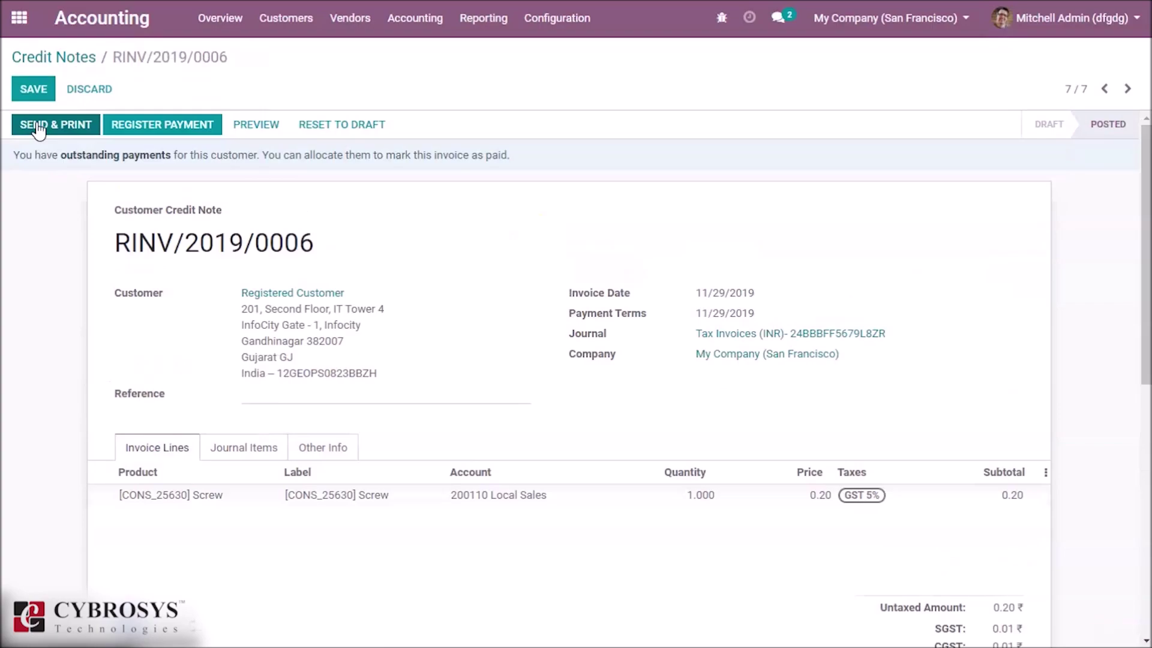
# Step: Pay RINV/2019/0006 with 0.22 from Bank (INR), then open the Journal Items list
pyautogui.click(144, 125)
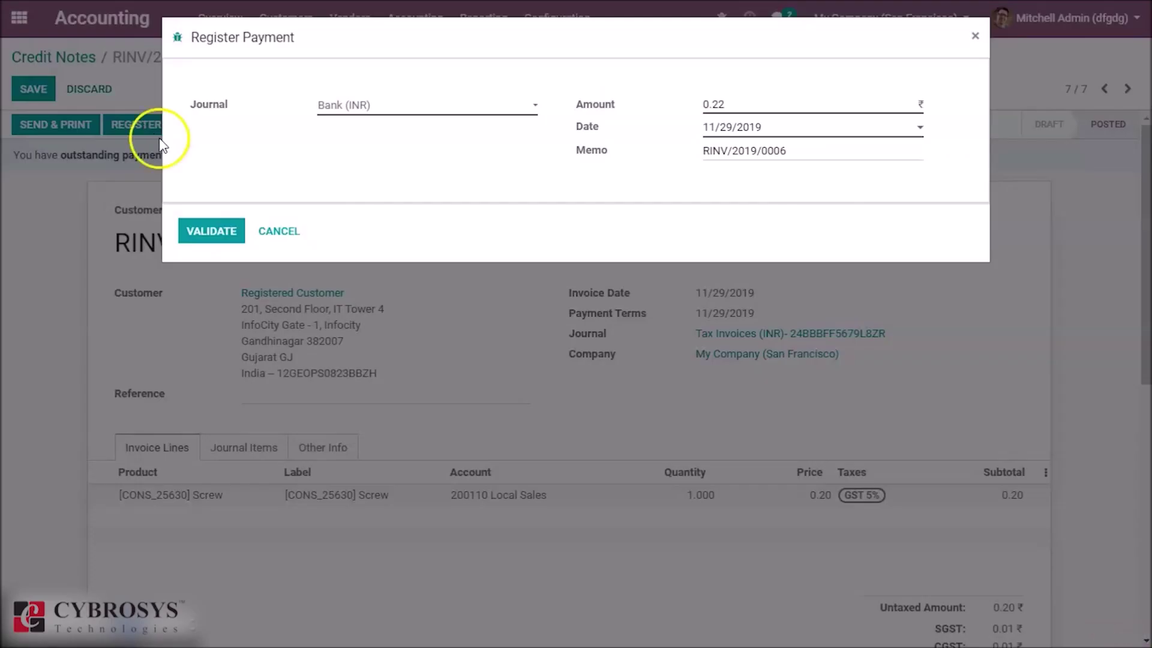
pyautogui.click(199, 235)
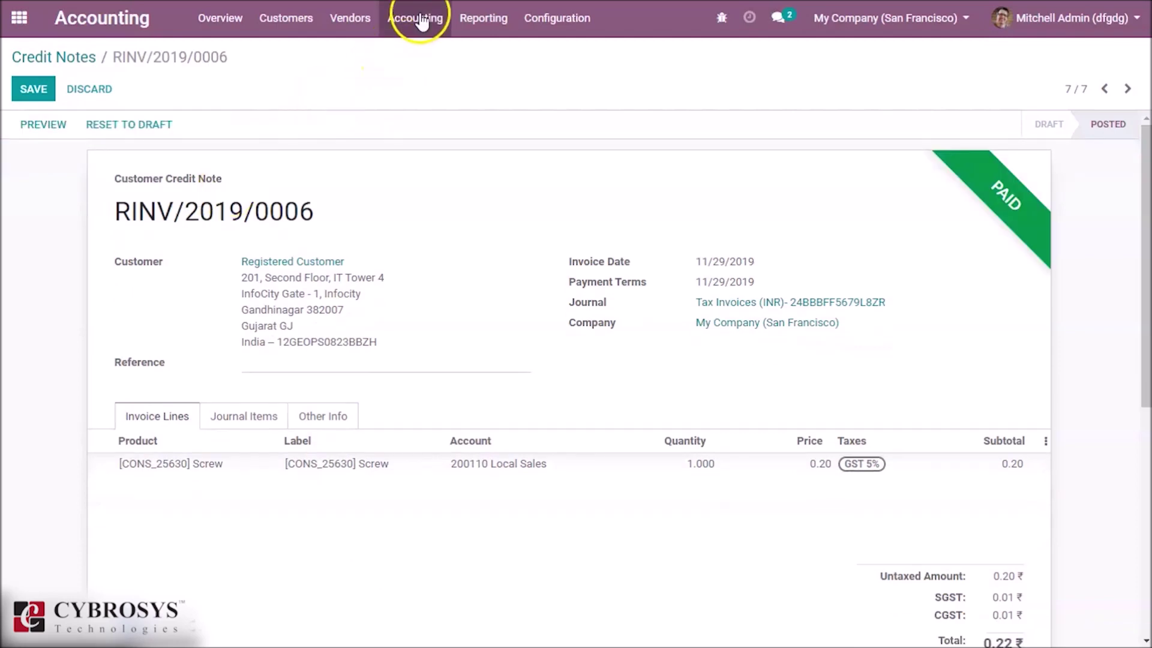
pyautogui.click(417, 19)
pyautogui.click(448, 96)
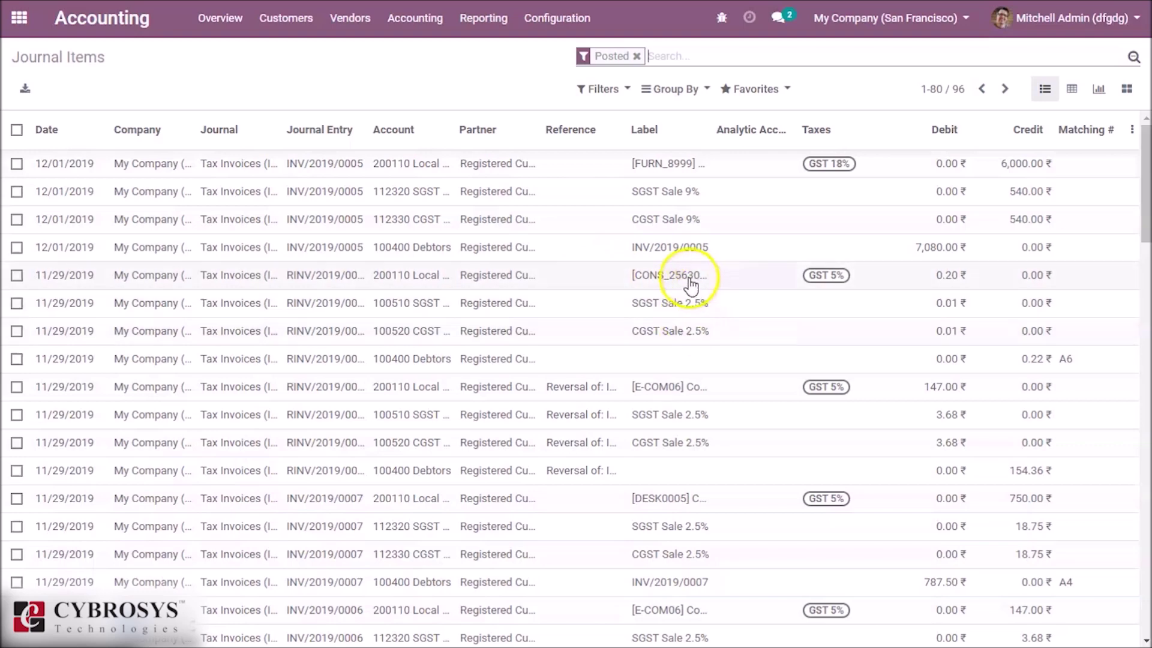
pyautogui.click(616, 287)
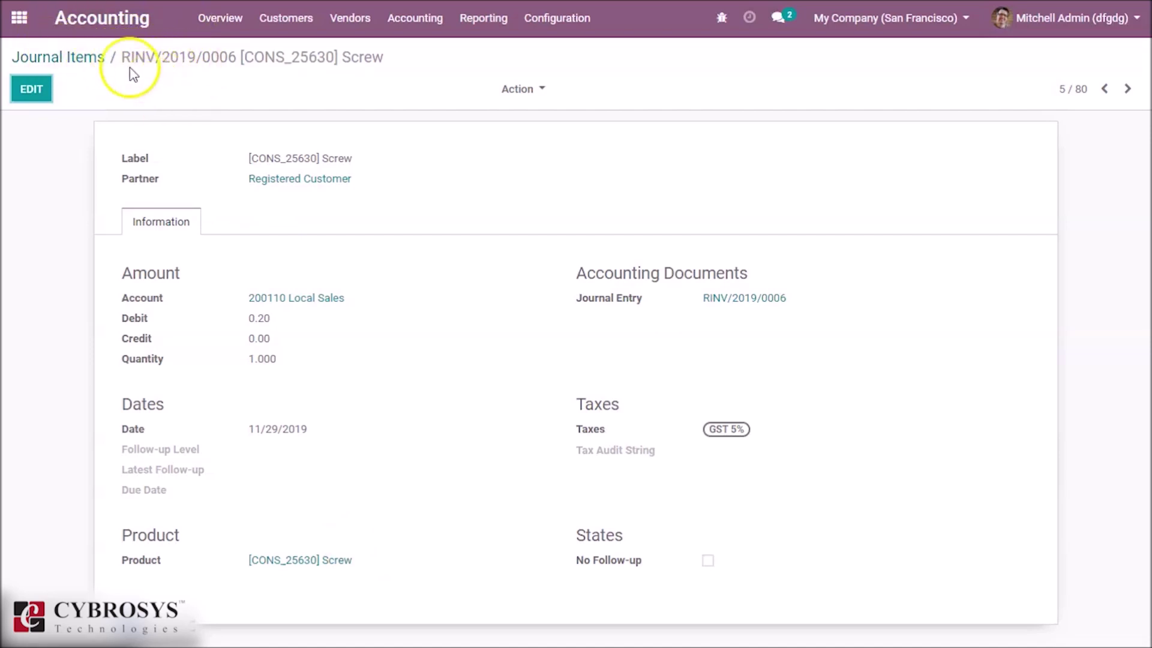
pyautogui.click(70, 56)
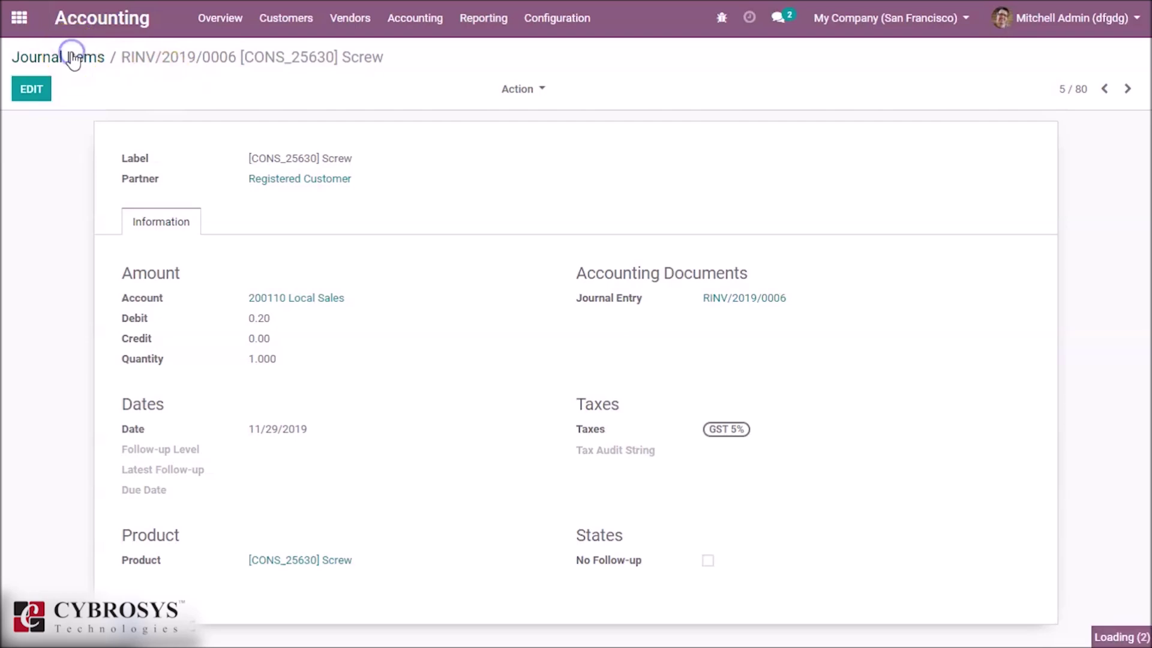